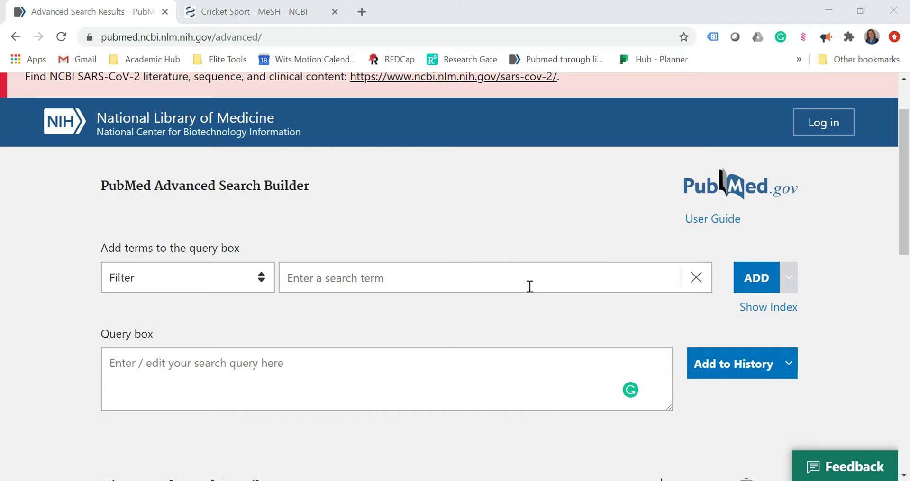
# Scroll down to the History table listing the five earlier searches.
pyautogui.scroll(1, 399, 267)
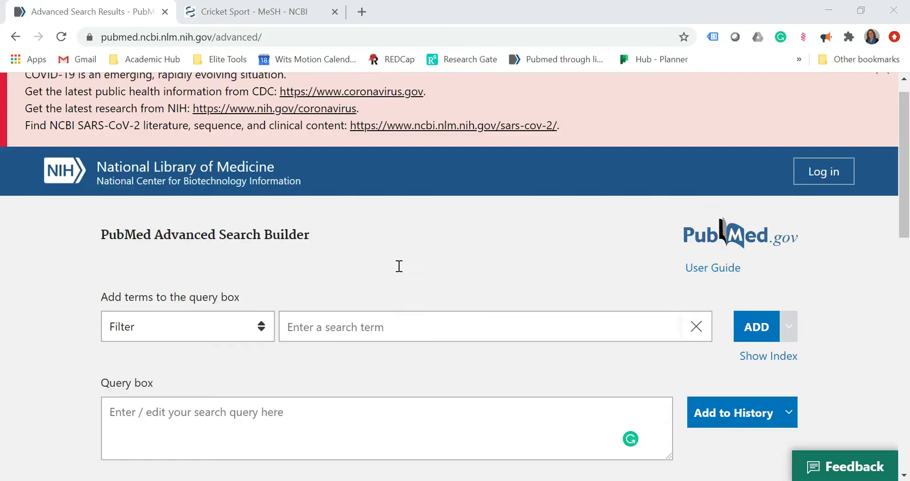
pyautogui.scroll(-2, 399, 266)
pyautogui.scroll(-2, 399, 266)
pyautogui.scroll(3, 399, 266)
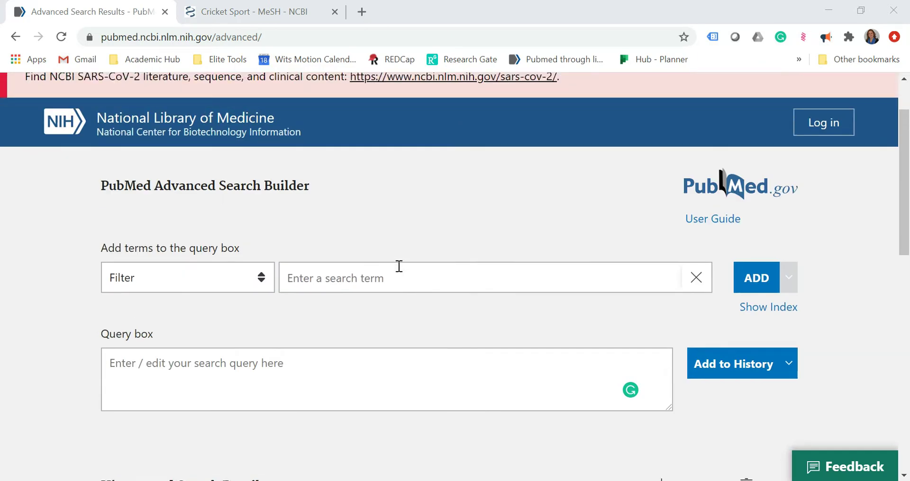
pyautogui.scroll(-4, 398, 266)
pyautogui.scroll(-3, 398, 267)
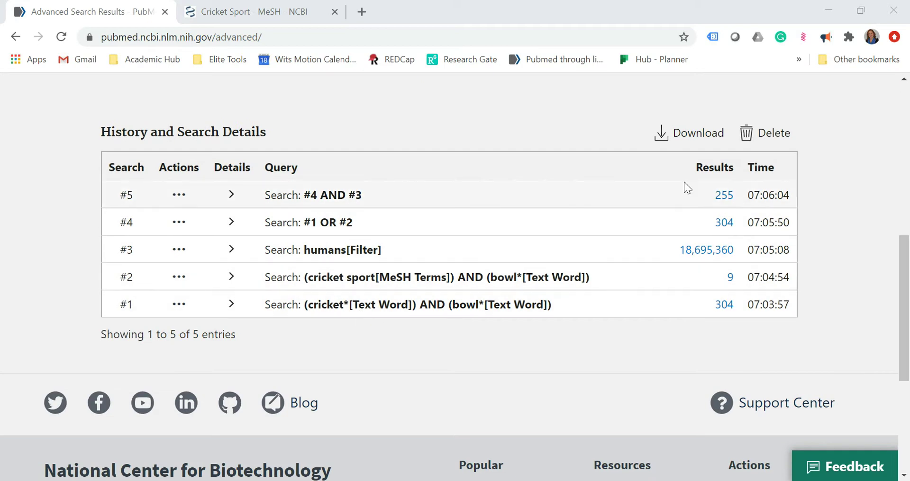
# Delete all saved searches from the history and confirm the prompt.
pyautogui.click(788, 134)
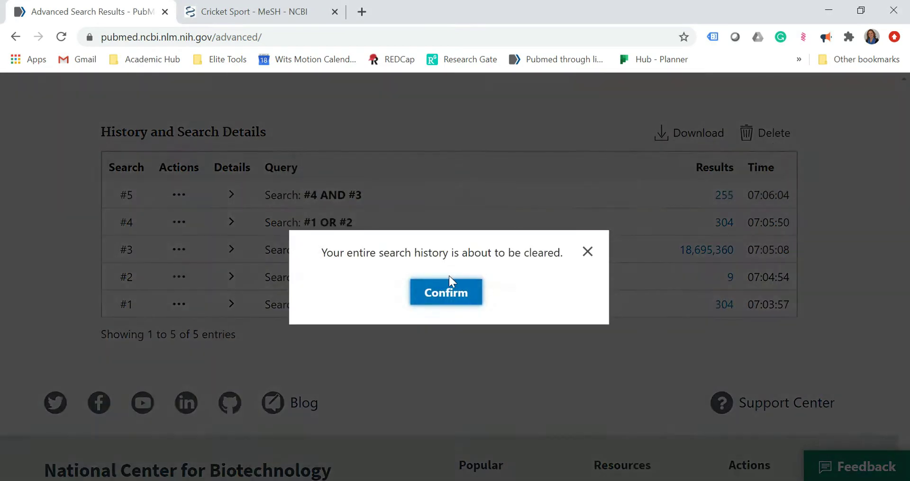
pyautogui.click(449, 286)
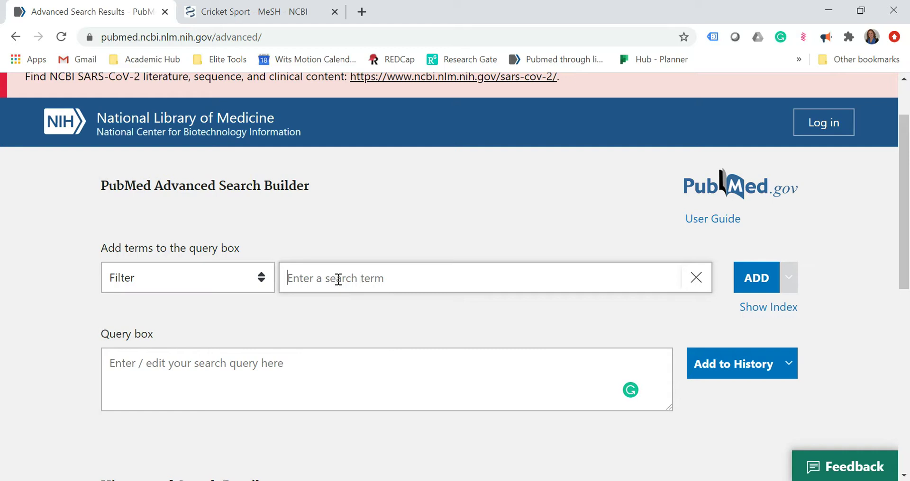
# Add cricket* to the query box as a Text Word search term.
pyautogui.click(263, 280)
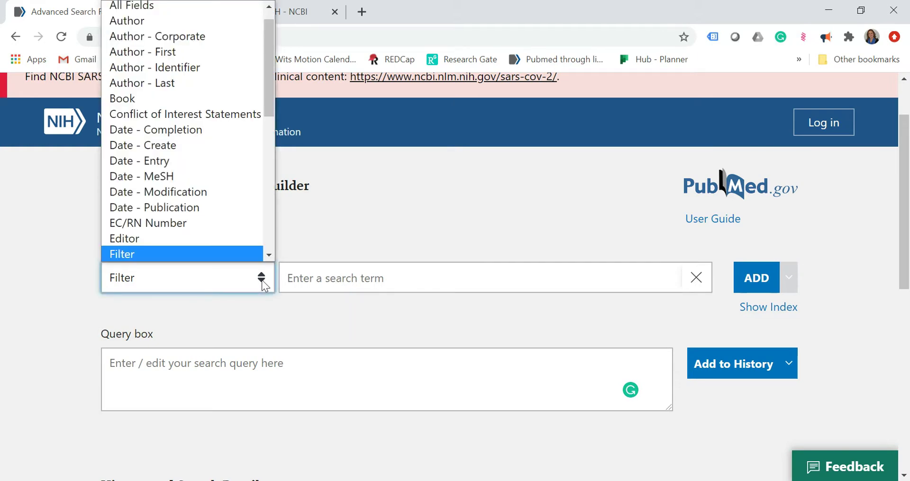
pyautogui.click(391, 224)
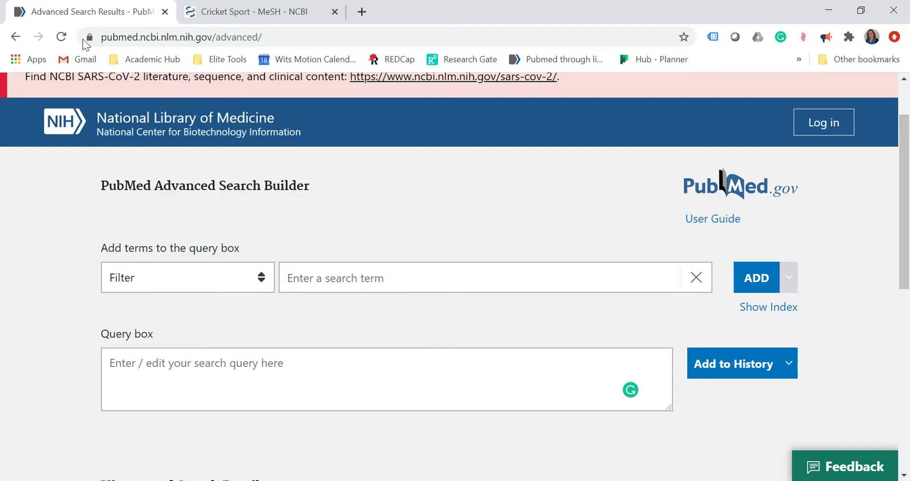
pyautogui.click(61, 36)
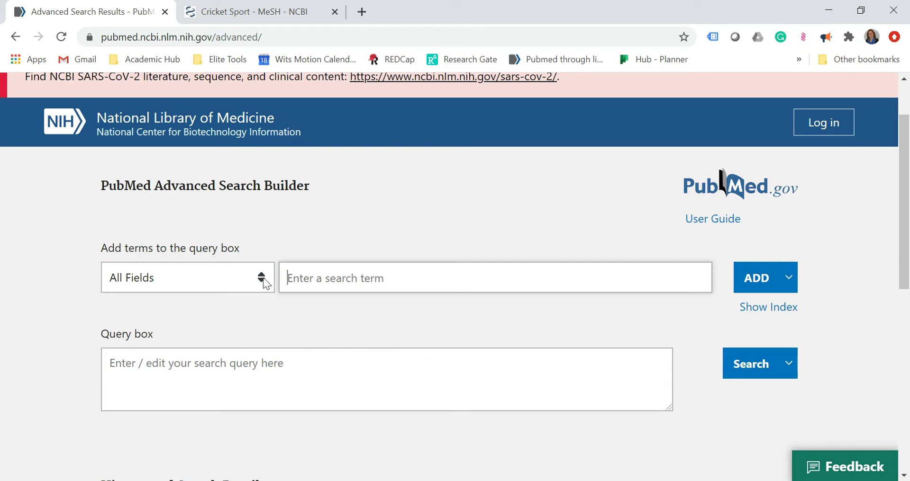
pyautogui.write('c')
pyautogui.write('ricket*')
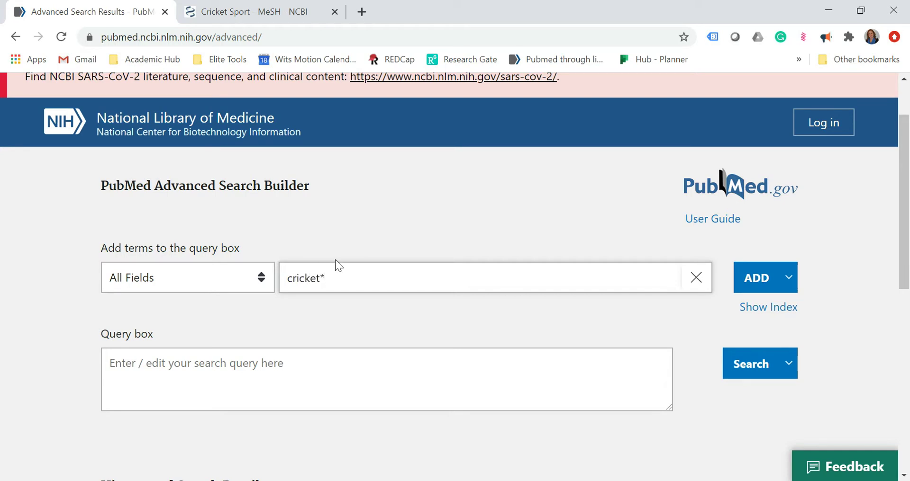
pyautogui.click(264, 281)
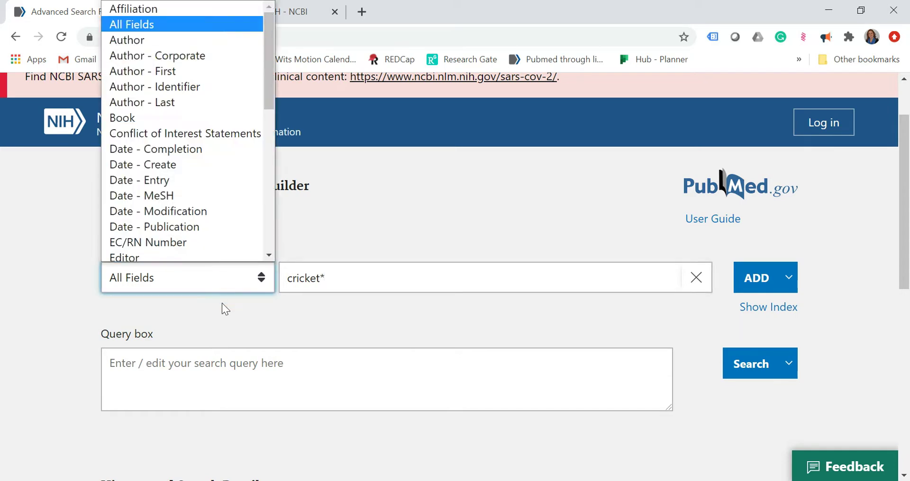
pyautogui.scroll(-5, 189, 227)
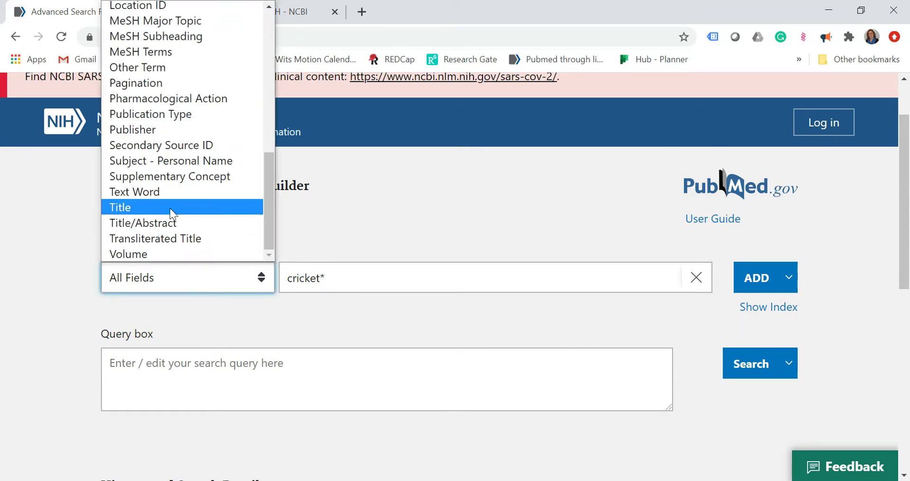
pyautogui.click(175, 193)
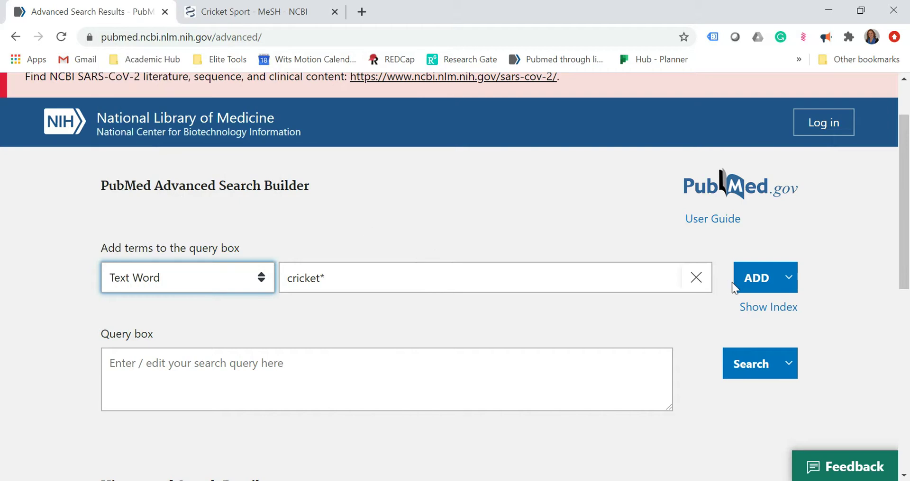
pyautogui.click(764, 280)
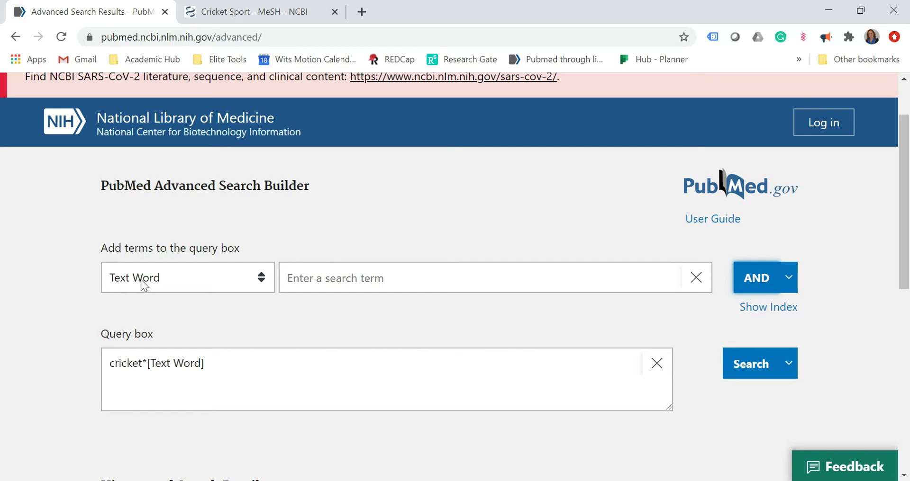
# Join bowl* to cricket* with AND and save the query to history without searching.
pyautogui.click(322, 282)
pyautogui.write('bo')
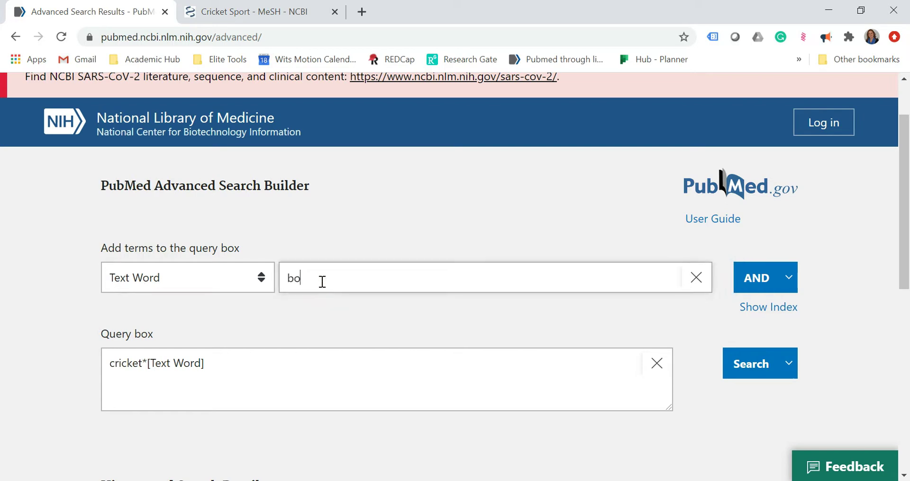
pyautogui.write('wl*')
pyautogui.click(760, 284)
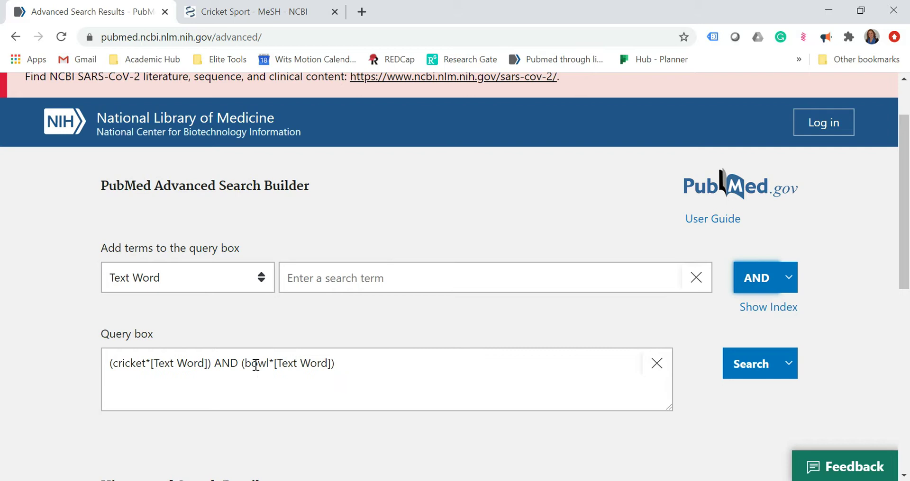
pyautogui.click(788, 365)
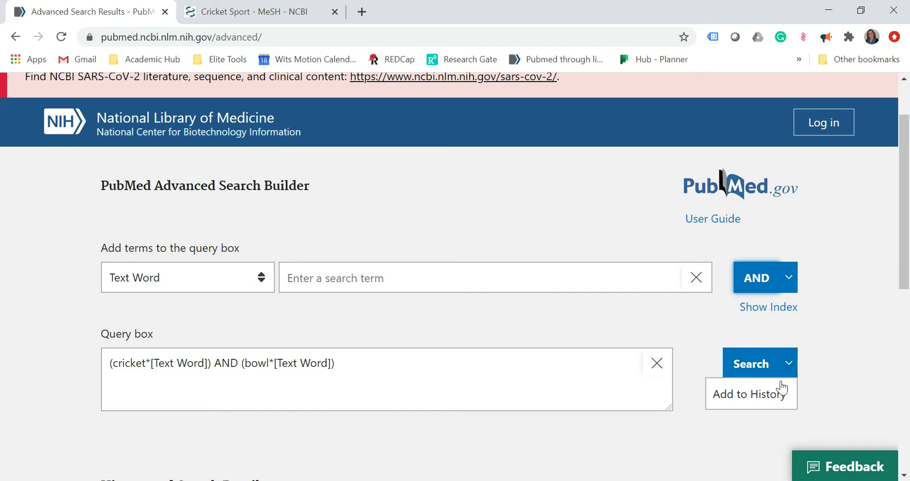
pyautogui.click(768, 394)
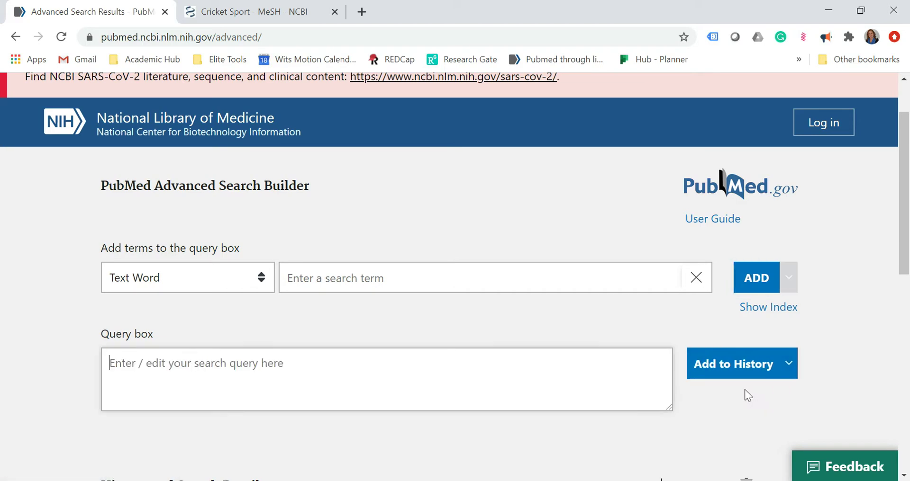
# Add cricket sport to the query box as a MeSH Terms search.
pyautogui.click(264, 281)
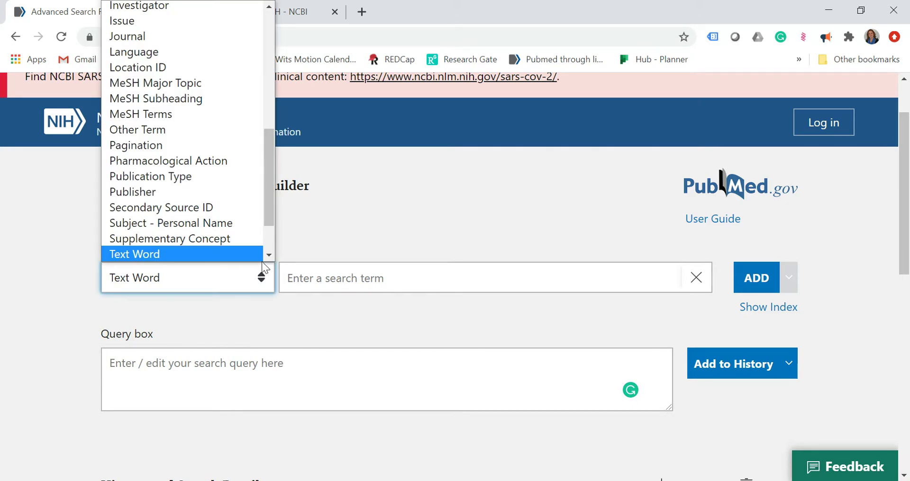
pyautogui.click(179, 114)
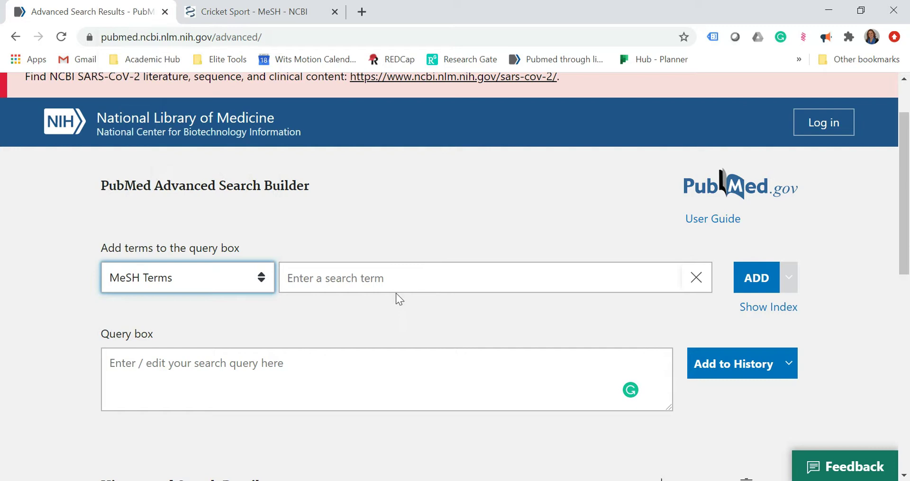
pyautogui.click(393, 282)
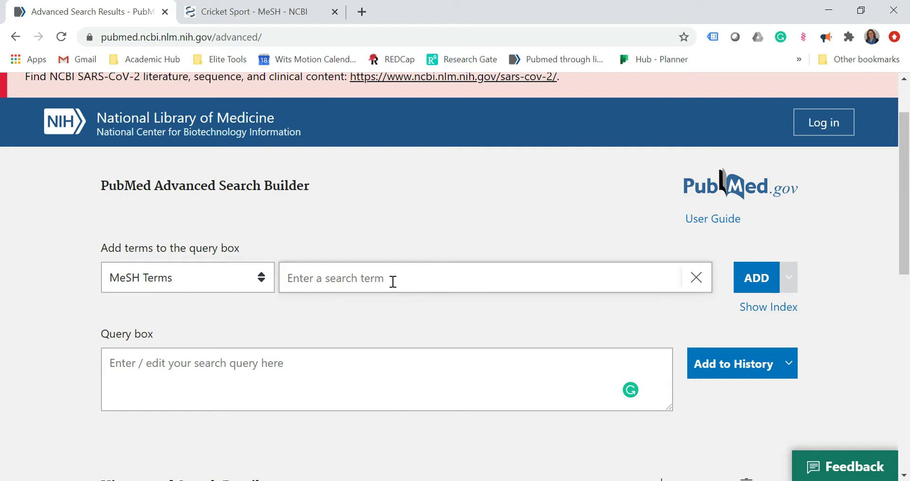
pyautogui.click(261, 14)
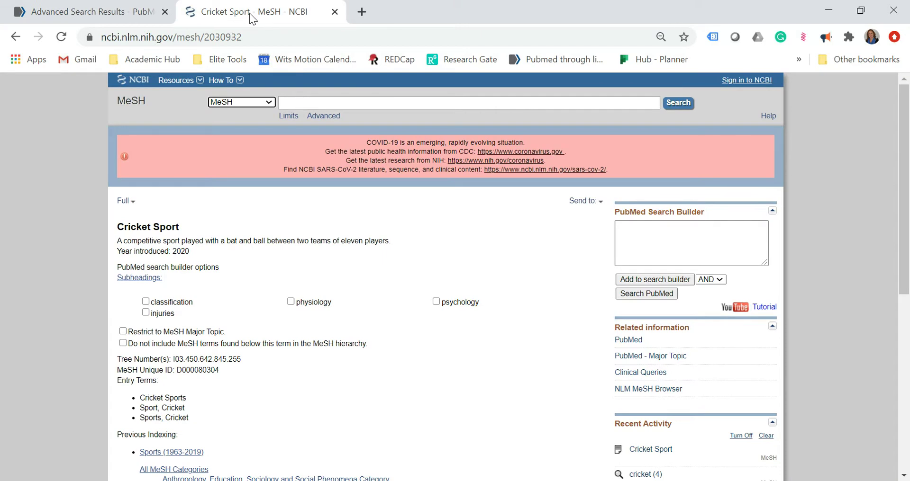
pyautogui.click(87, 13)
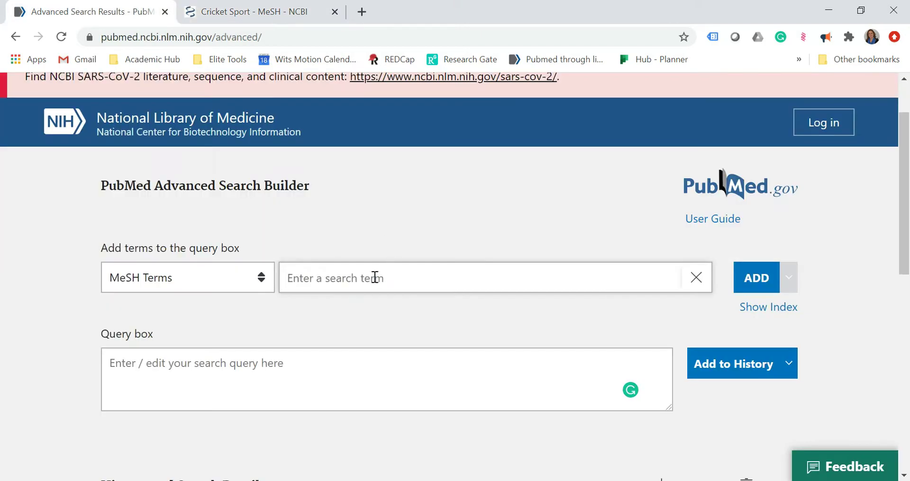
pyautogui.write('cricket s')
pyautogui.write('port')
pyautogui.click(759, 278)
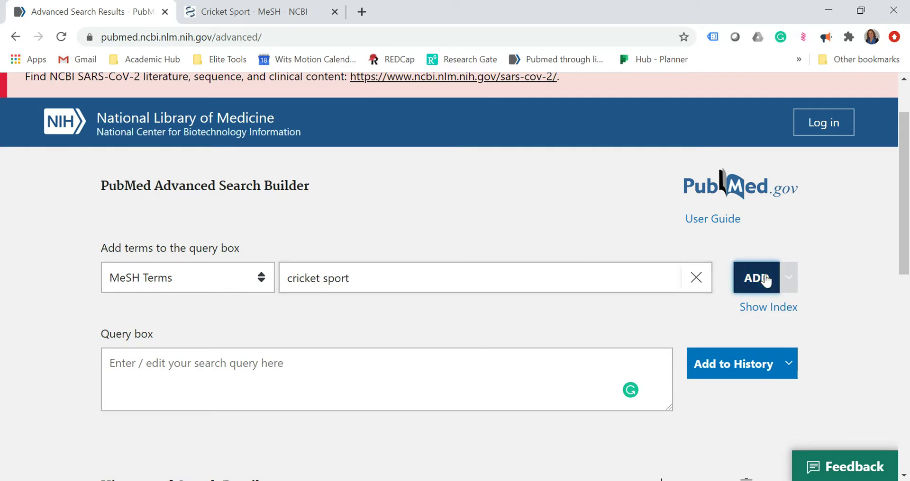
# AND bowl* as a Text Word term and save the query to history (9 results).
pyautogui.scroll(-2, 492, 360)
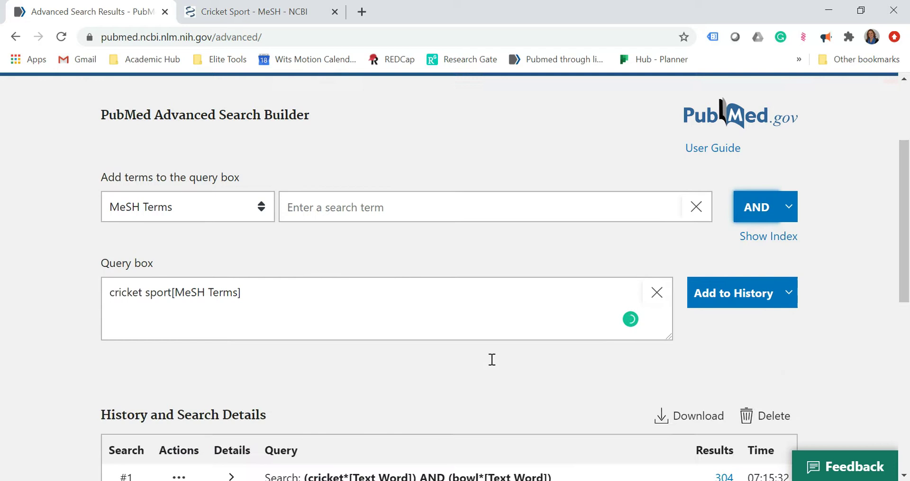
pyautogui.click(266, 208)
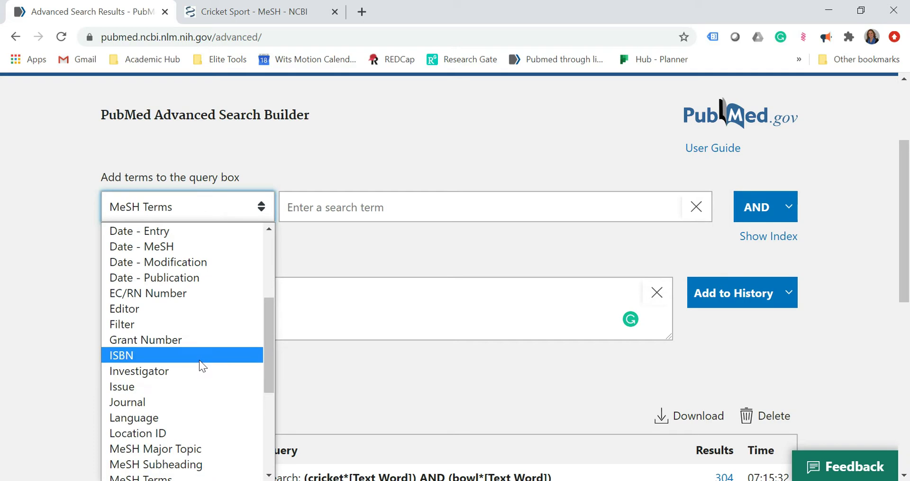
pyautogui.scroll(-3, 199, 366)
pyautogui.scroll(-2, 199, 366)
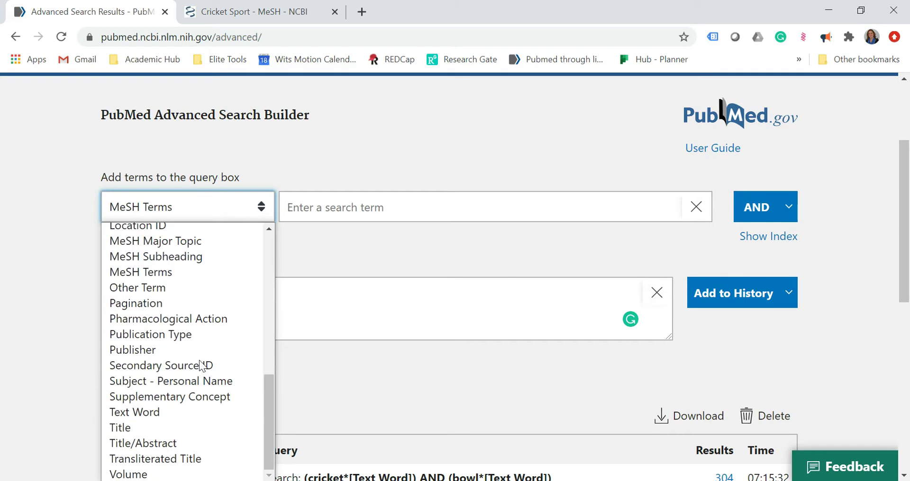
pyautogui.click(180, 409)
pyautogui.click(304, 208)
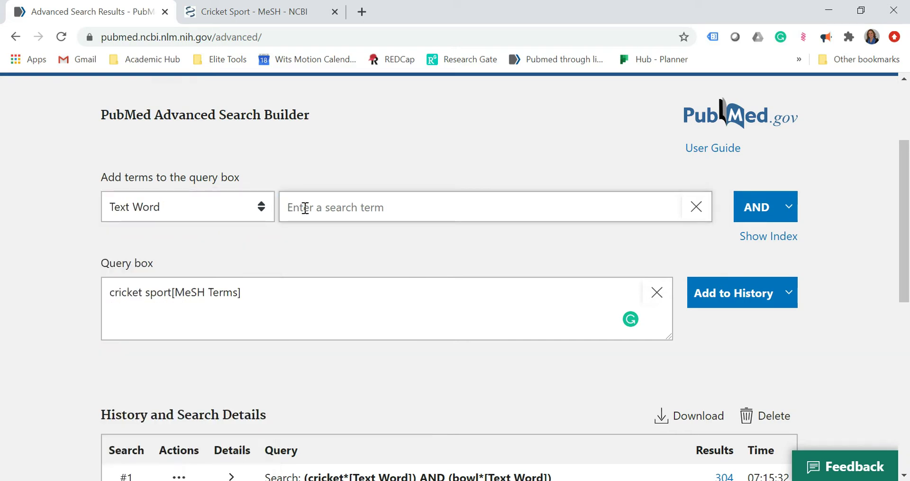
pyautogui.write('bowl*')
pyautogui.click(788, 207)
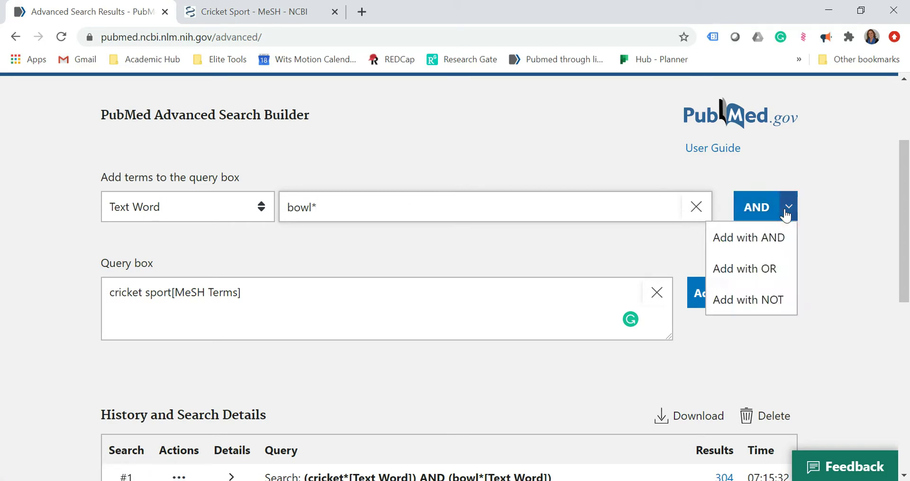
pyautogui.click(783, 213)
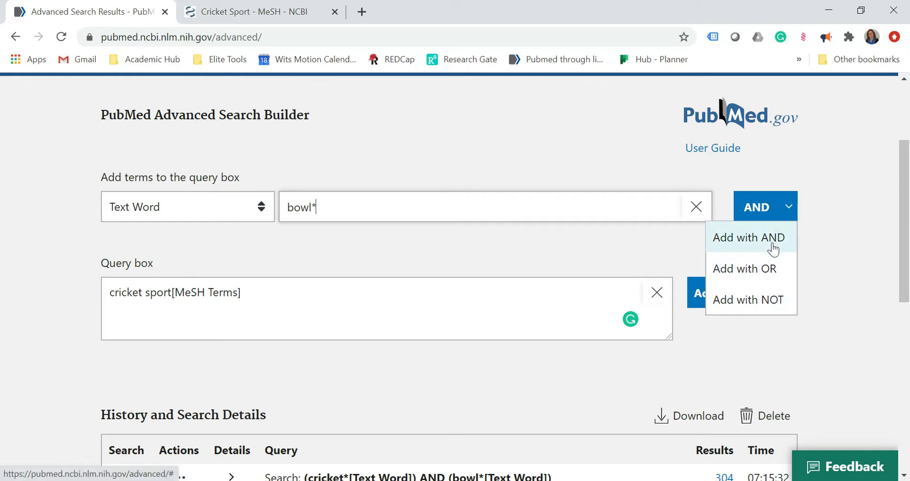
pyautogui.click(758, 237)
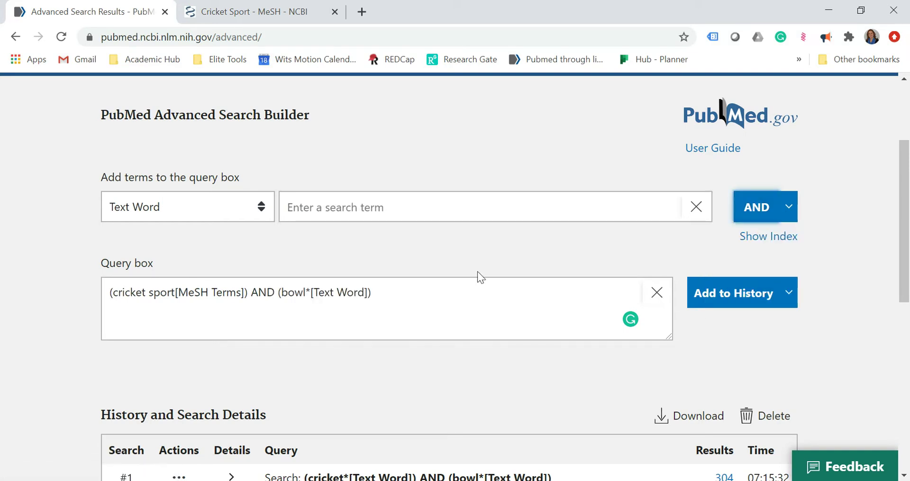
pyautogui.click(730, 296)
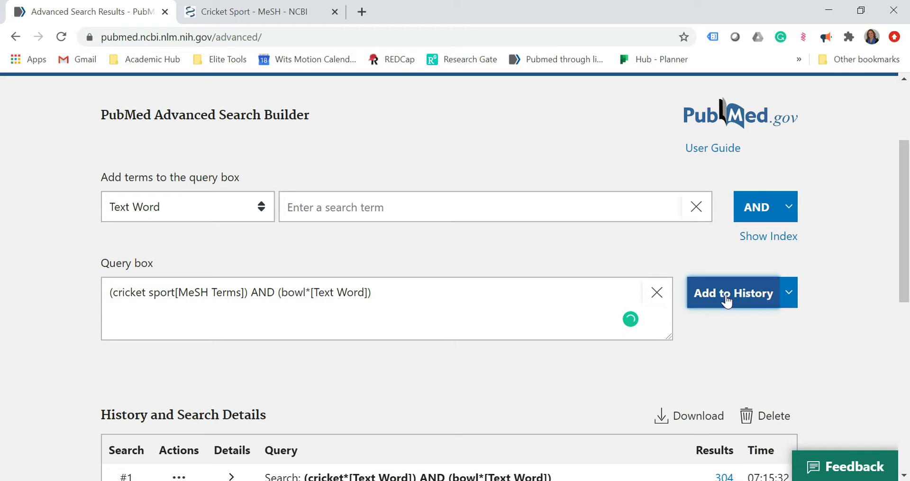
pyautogui.scroll(-3, 399, 330)
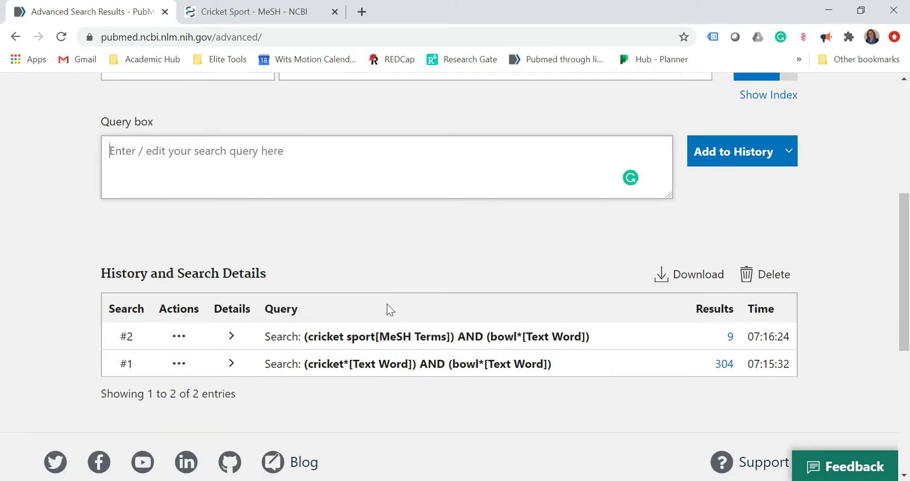
# Set the search field dropdown to Filter.
pyautogui.scroll(3, 387, 304)
pyautogui.click(262, 208)
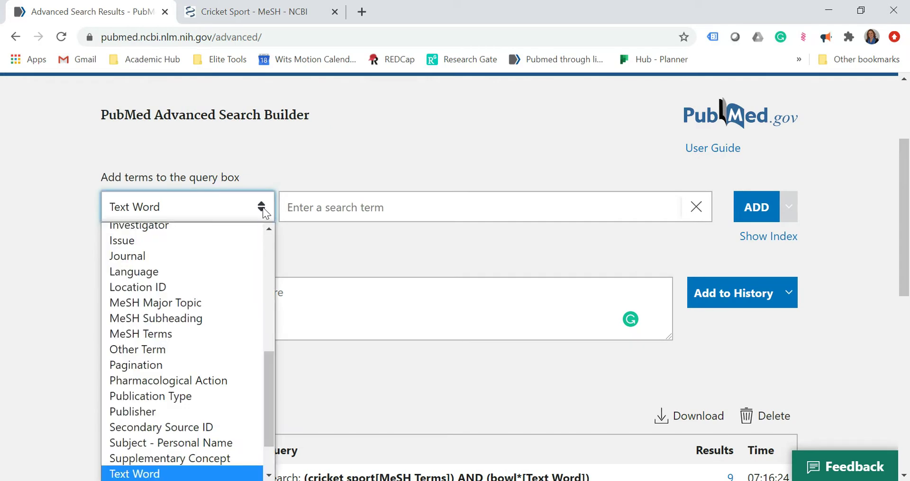
pyautogui.scroll(2, 221, 300)
pyautogui.scroll(3, 221, 300)
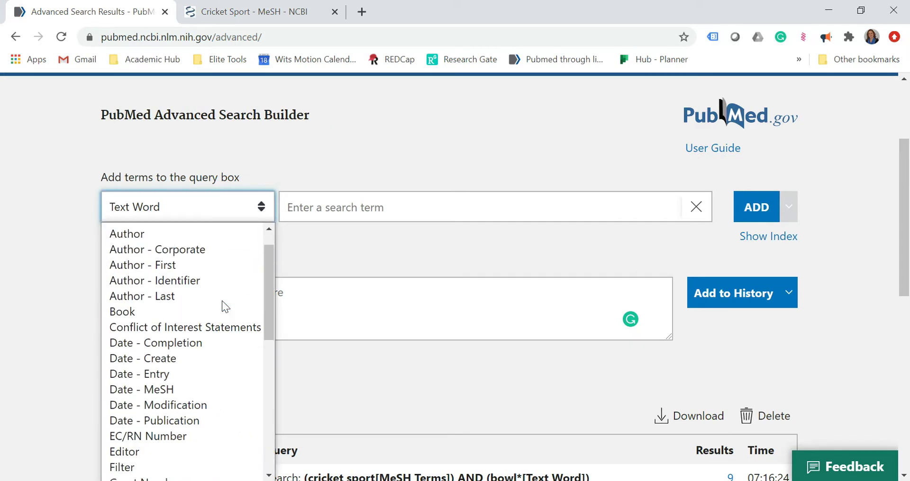
pyautogui.scroll(-3, 221, 300)
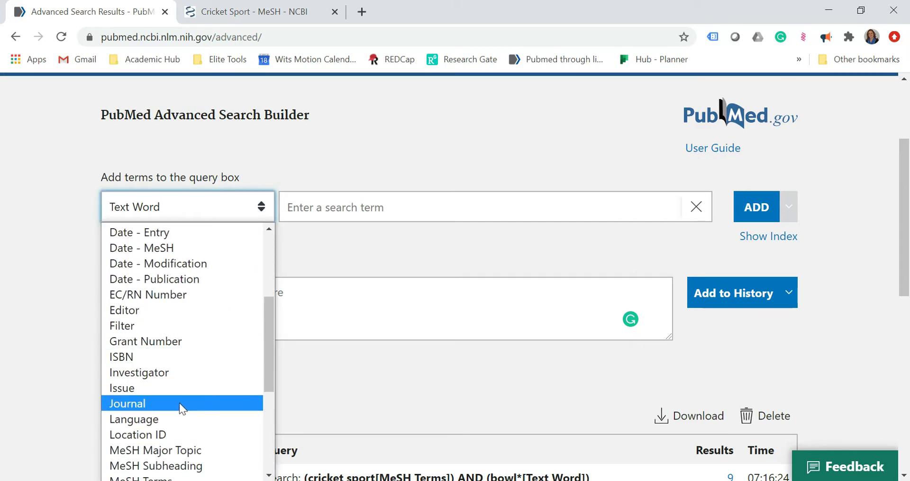
pyautogui.scroll(-3, 179, 403)
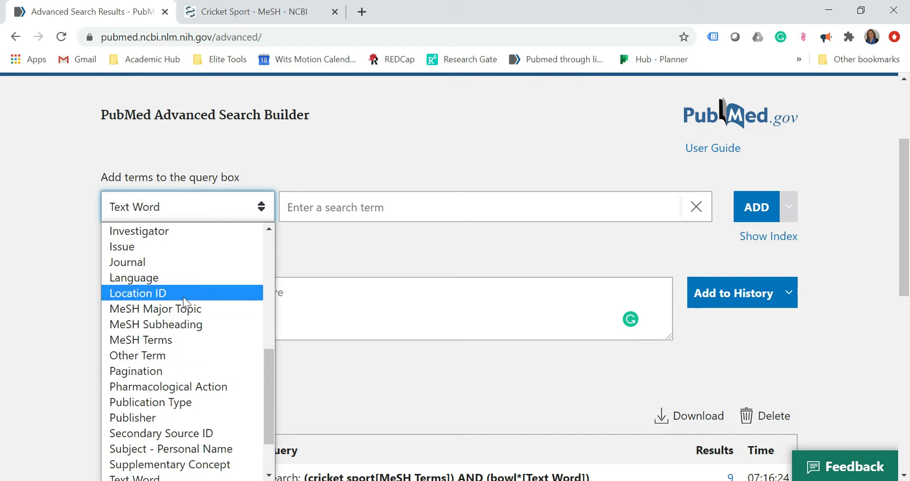
pyautogui.scroll(1, 183, 297)
pyautogui.scroll(2, 183, 297)
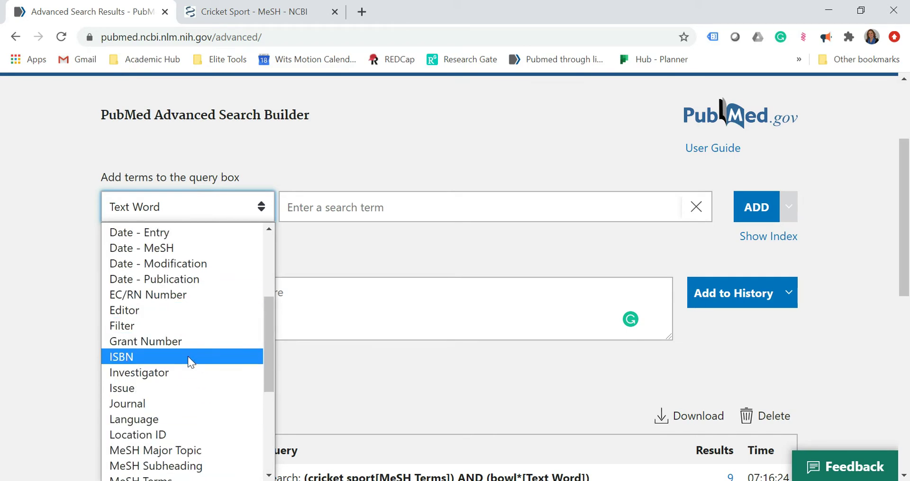
pyautogui.scroll(3, 187, 355)
pyautogui.scroll(1, 187, 356)
pyautogui.scroll(-3, 189, 360)
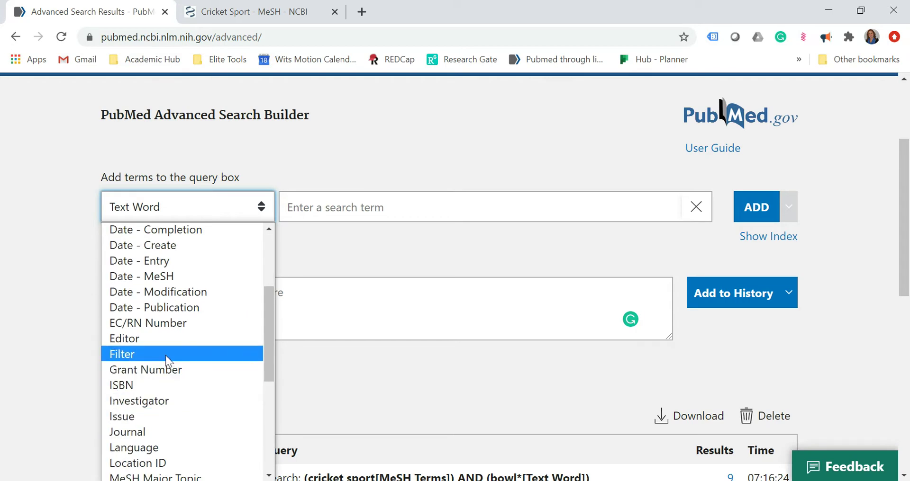
pyautogui.click(166, 354)
# Add humans as a filter and save humans[Filter] to the history.
pyautogui.click(338, 207)
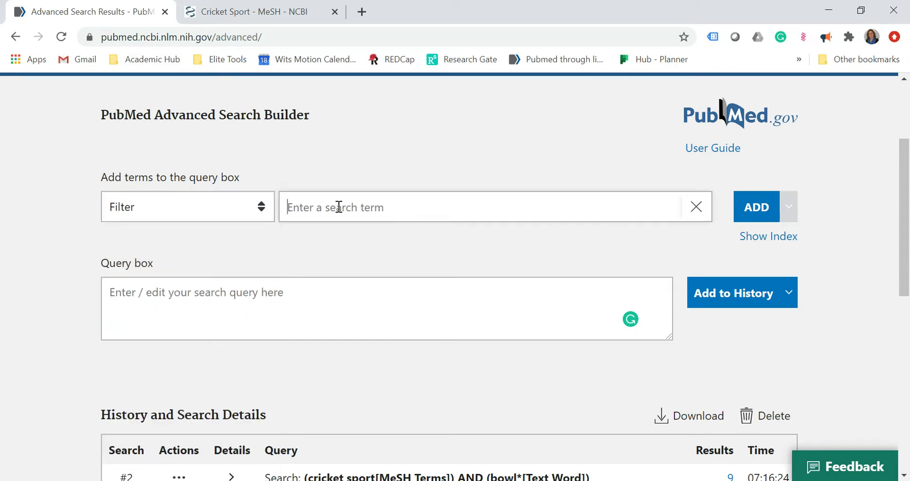
pyautogui.write('humans')
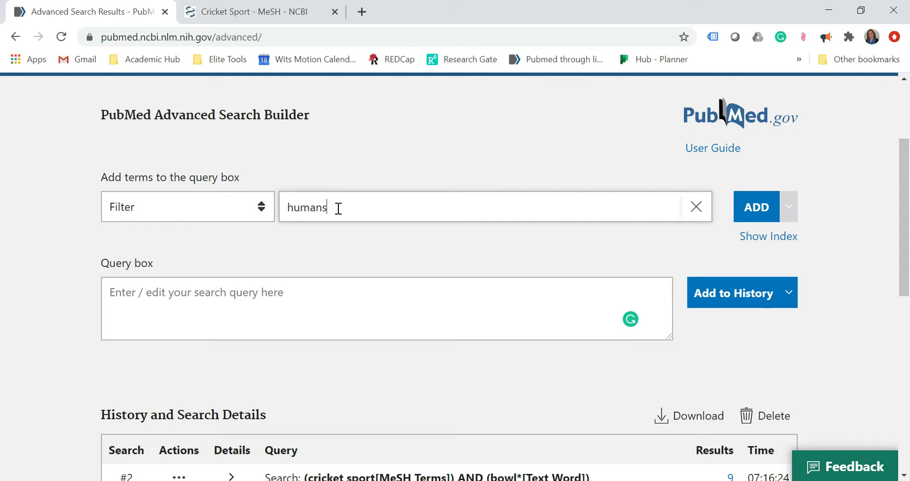
pyautogui.click(759, 208)
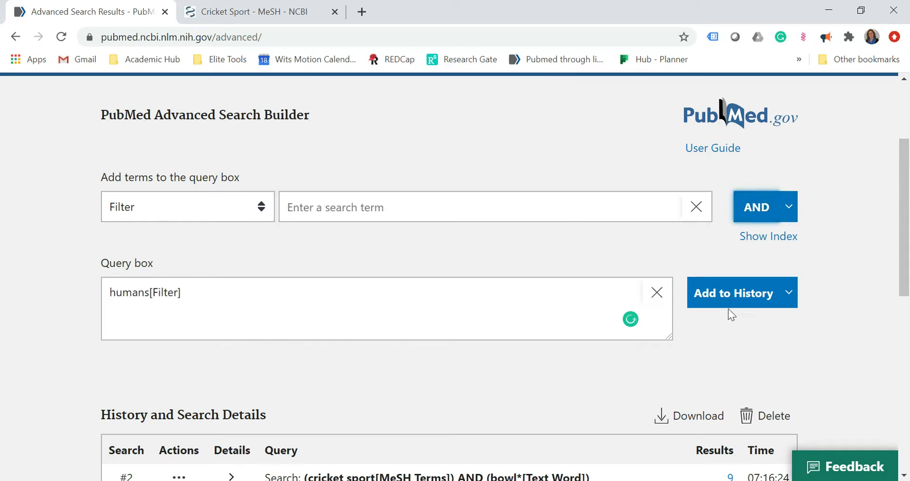
pyautogui.click(752, 297)
# Save the query #1 OR #2 to the history, giving 304 results.
pyautogui.scroll(-3, 399, 374)
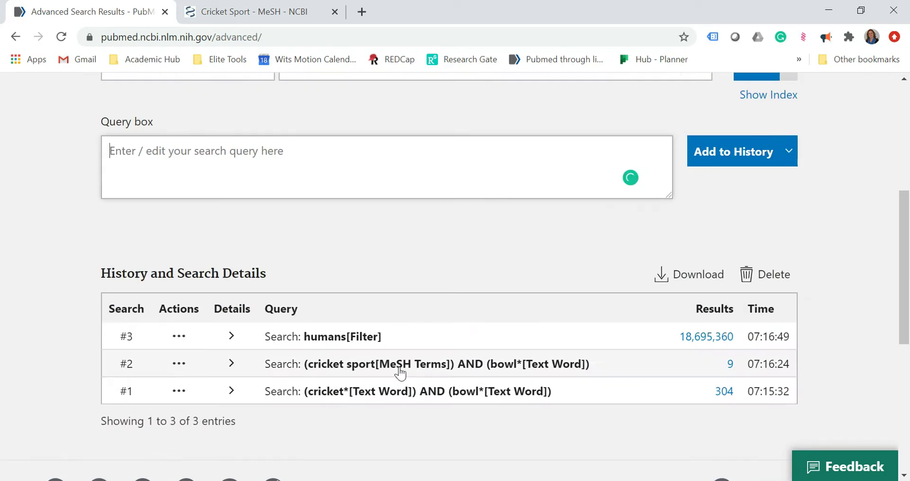
pyautogui.click(176, 151)
pyautogui.write('#')
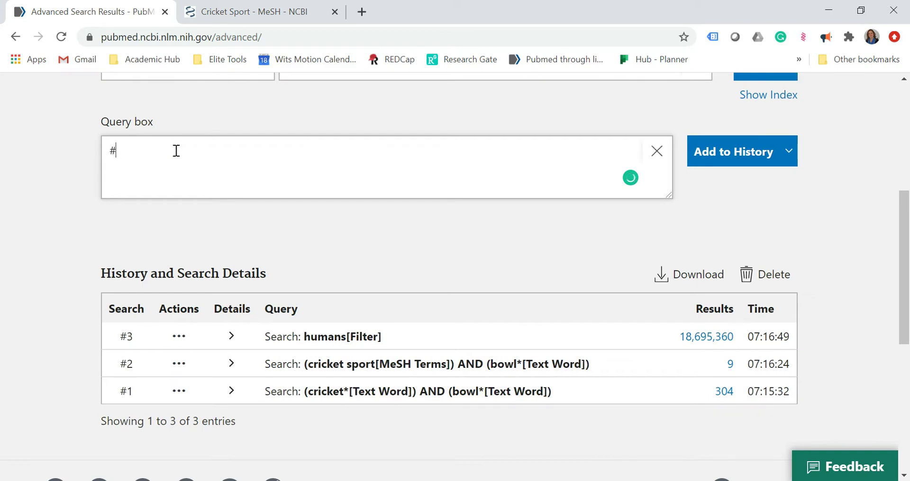
pyautogui.write('1')
pyautogui.write(' OR ')
pyautogui.write('#')
pyautogui.write('2')
pyautogui.click(725, 152)
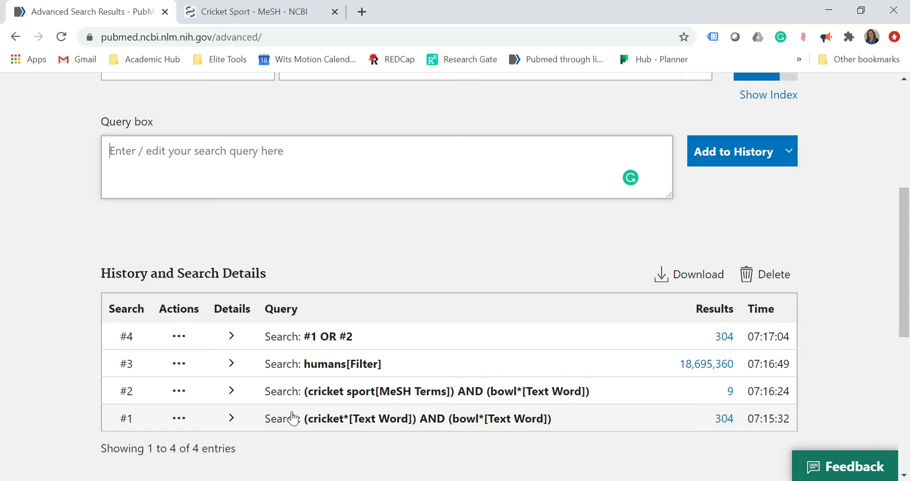
pyautogui.click(207, 176)
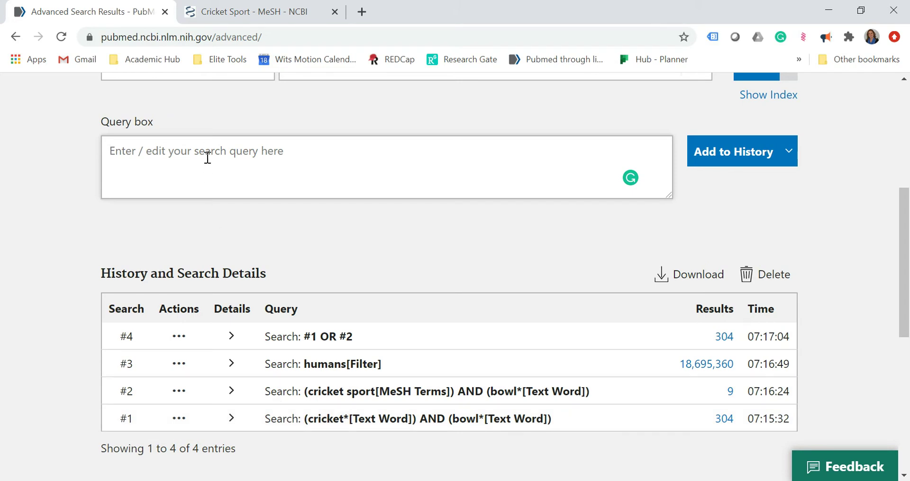
# Save the query #4 AND #3 to the history, giving 255 results.
pyautogui.write('#4 ')
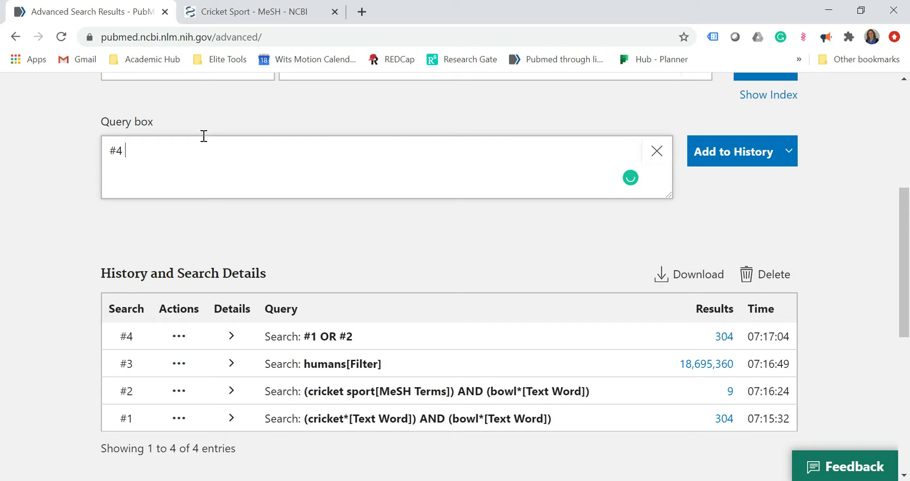
pyautogui.write('AND')
pyautogui.write(' #')
pyautogui.write('3')
pyautogui.click(754, 154)
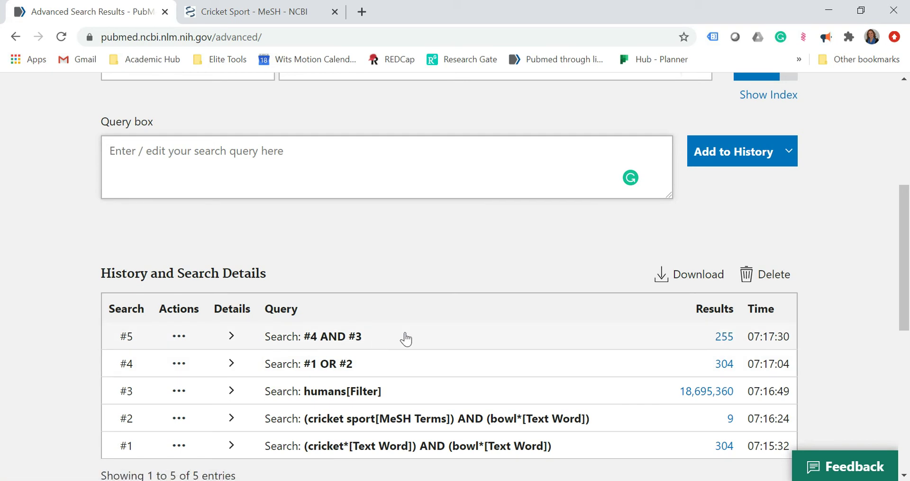
pyautogui.scroll(-1, 572, 341)
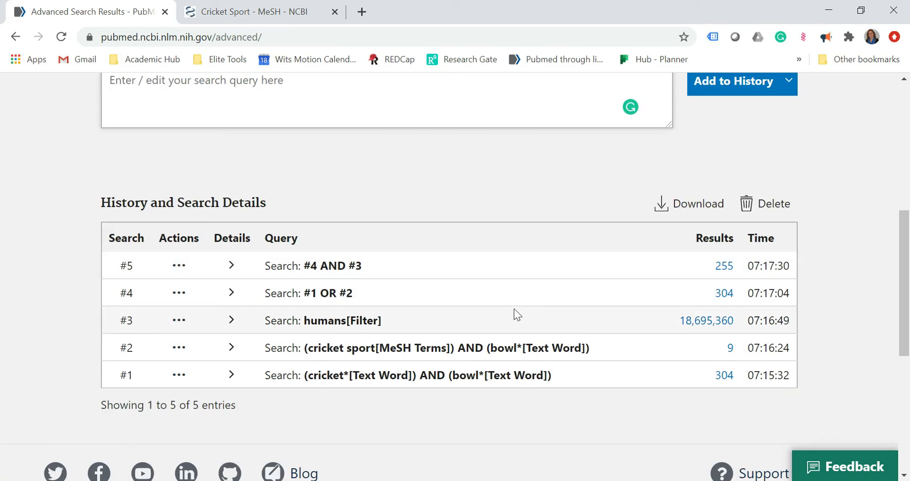